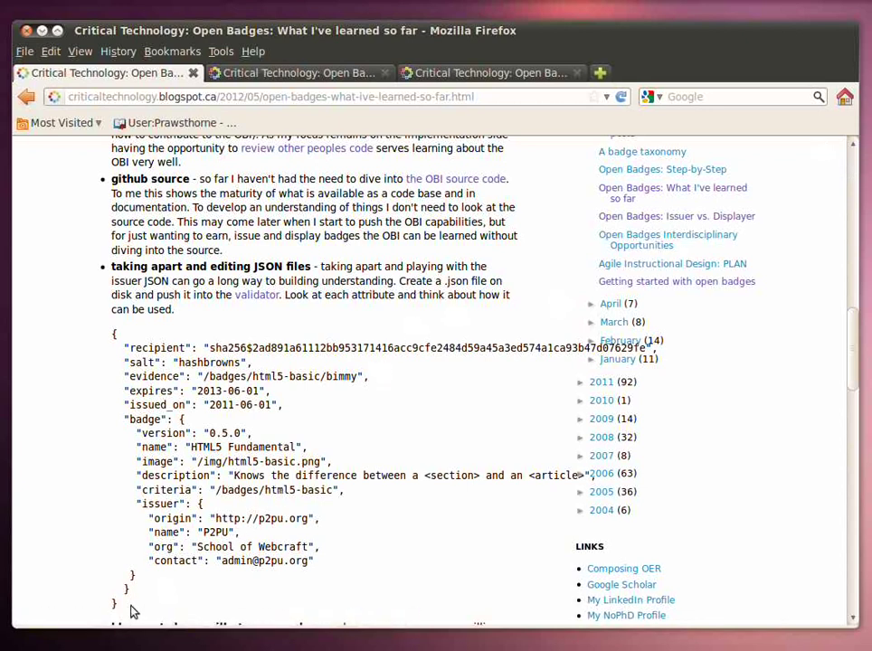
Highlight the whole JSON assertion example, clear it, and highlight it again
left_click_drag(118, 604, 112, 332)
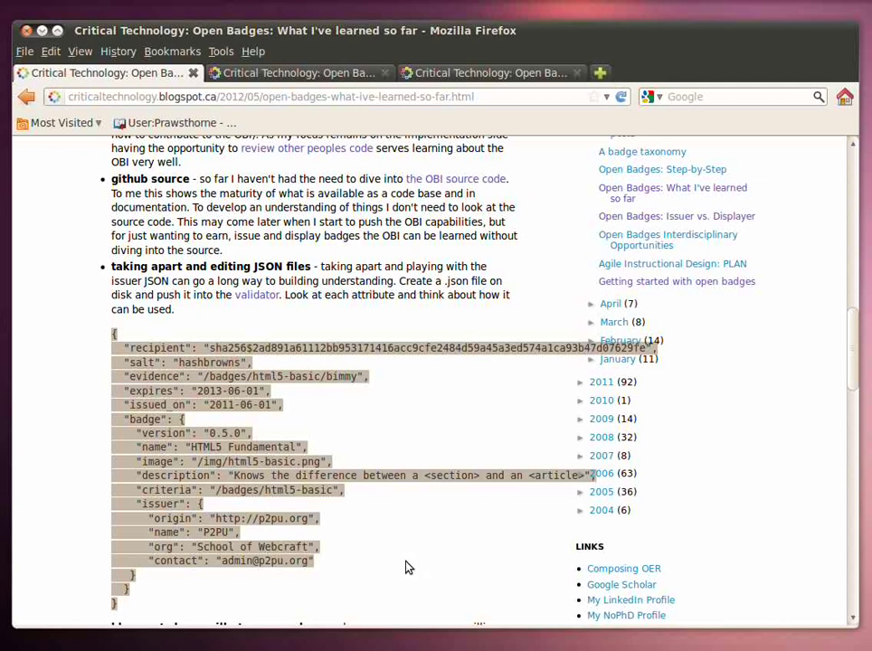
left_click(373, 552)
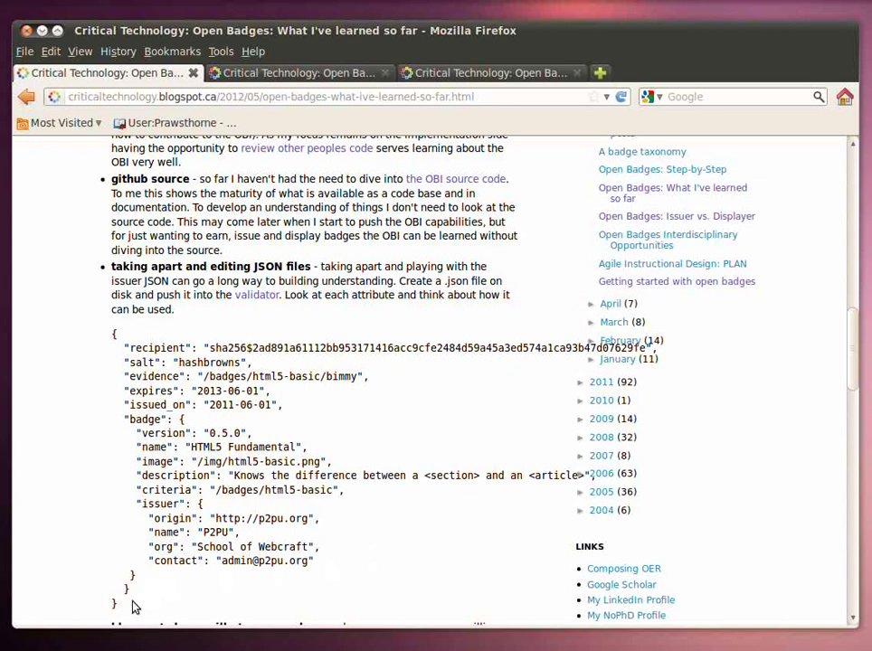
mouse_move(118, 606)
left_mouse_down()
mouse_move(95, 474)
mouse_move(113, 333)
left_mouse_up()
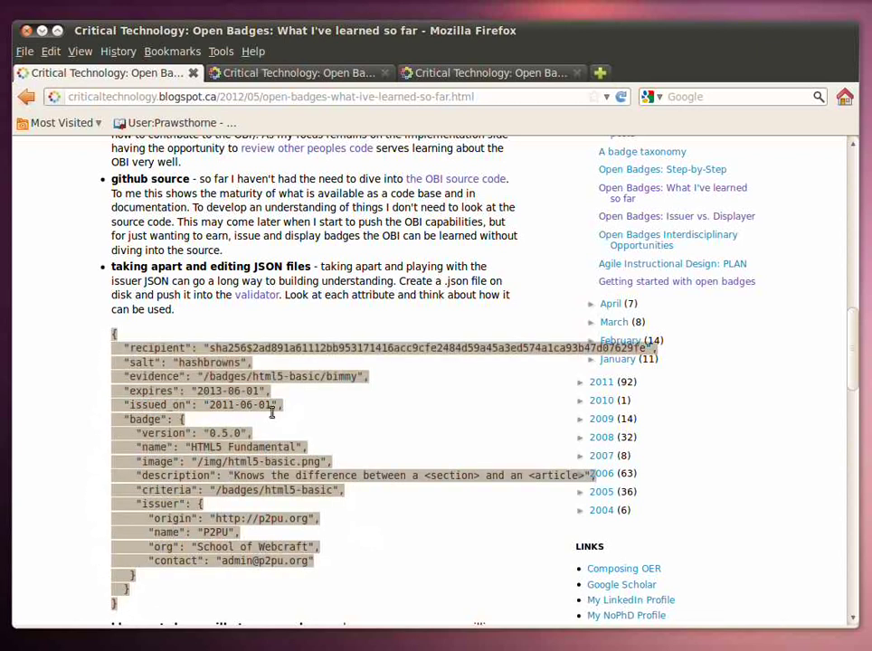
left_click(304, 410)
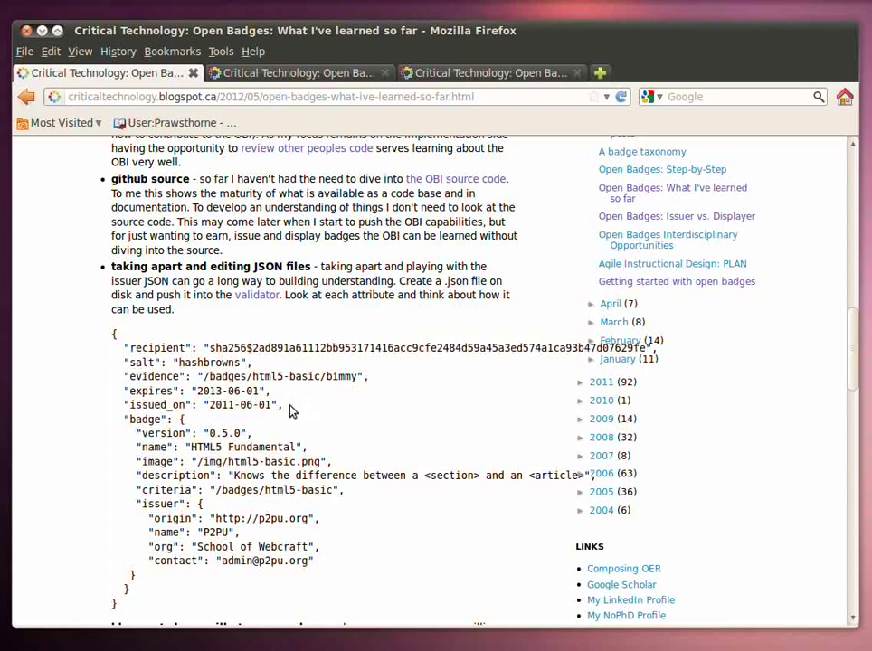
Highlight the recipient-to-issued_on fields, the issuer details and the nested badge section
left_click_drag(285, 406, 106, 353)
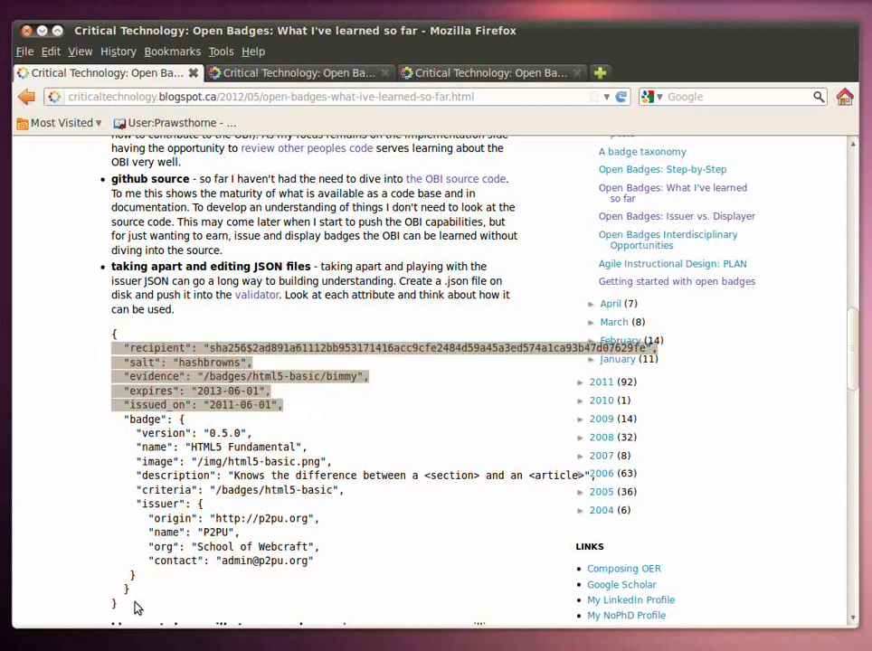
mouse_move(134, 590)
left_mouse_down()
mouse_move(104, 502)
mouse_move(99, 418)
left_mouse_up()
left_click(380, 572)
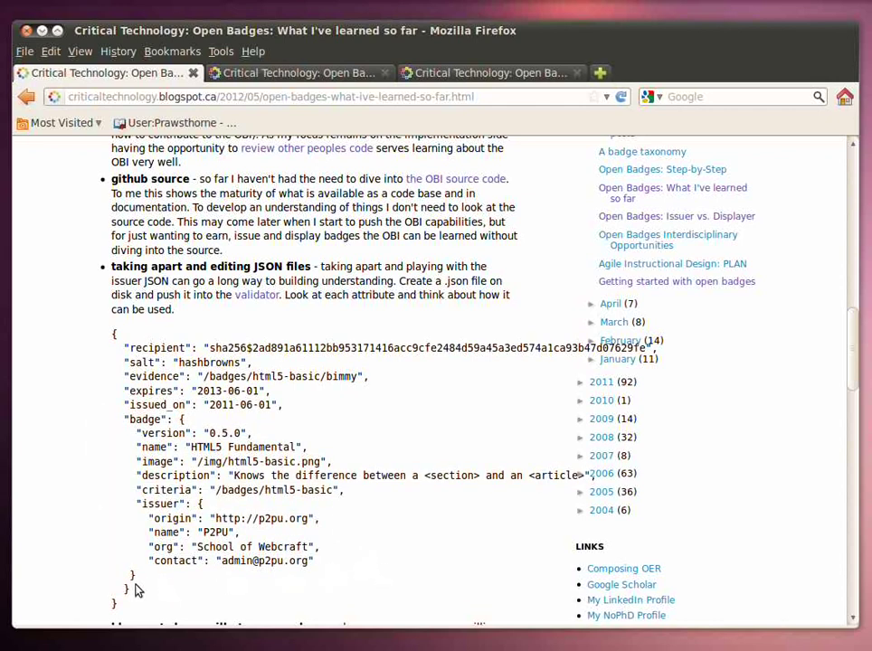
mouse_move(143, 576)
left_mouse_down()
mouse_move(84, 416)
mouse_move(84, 425)
left_mouse_up()
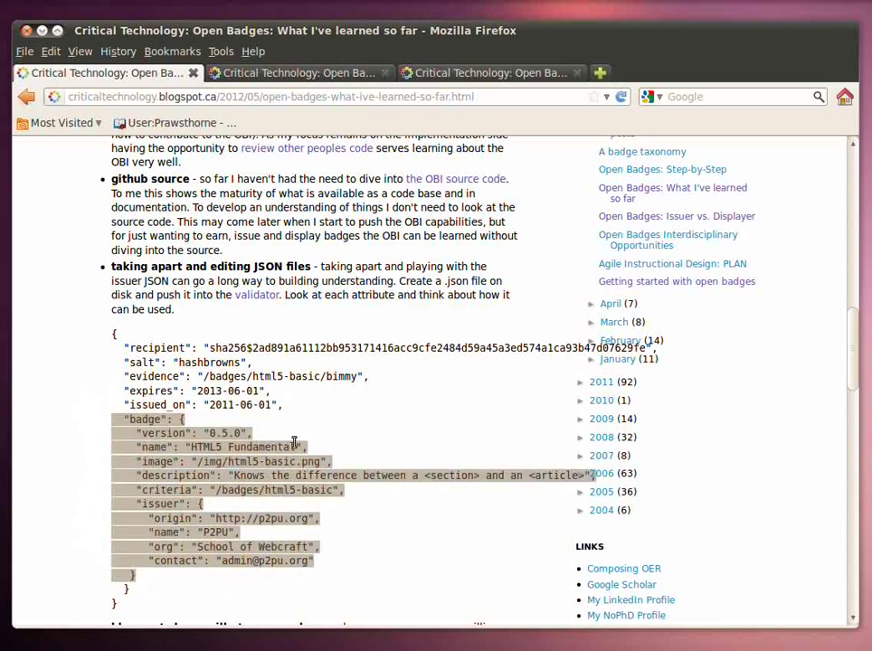
left_click_drag(285, 405, 97, 356)
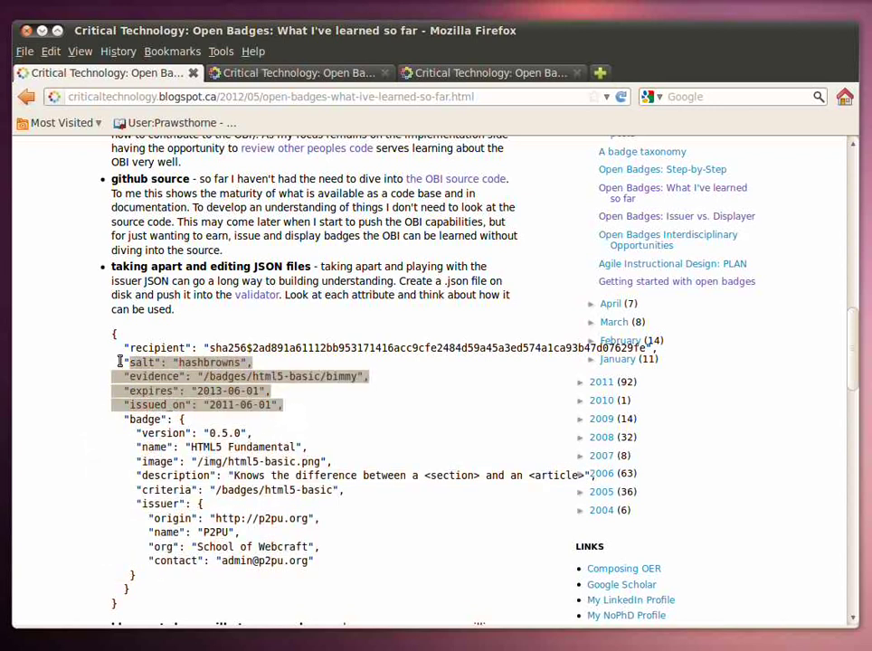
left_click(424, 434)
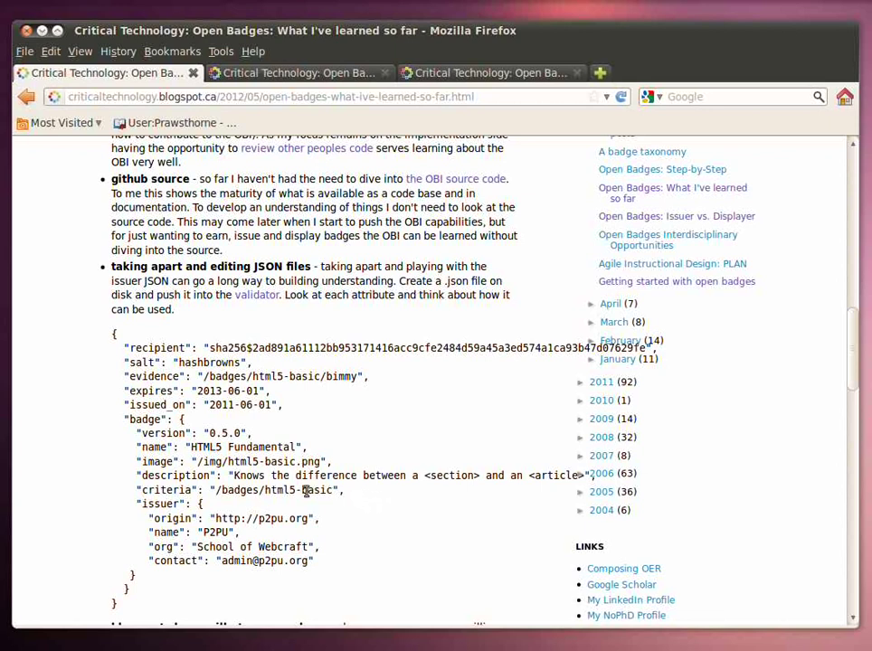
Highlight the criteria field, the evidence field and the issuer origin URL
left_click_drag(345, 490, 134, 489)
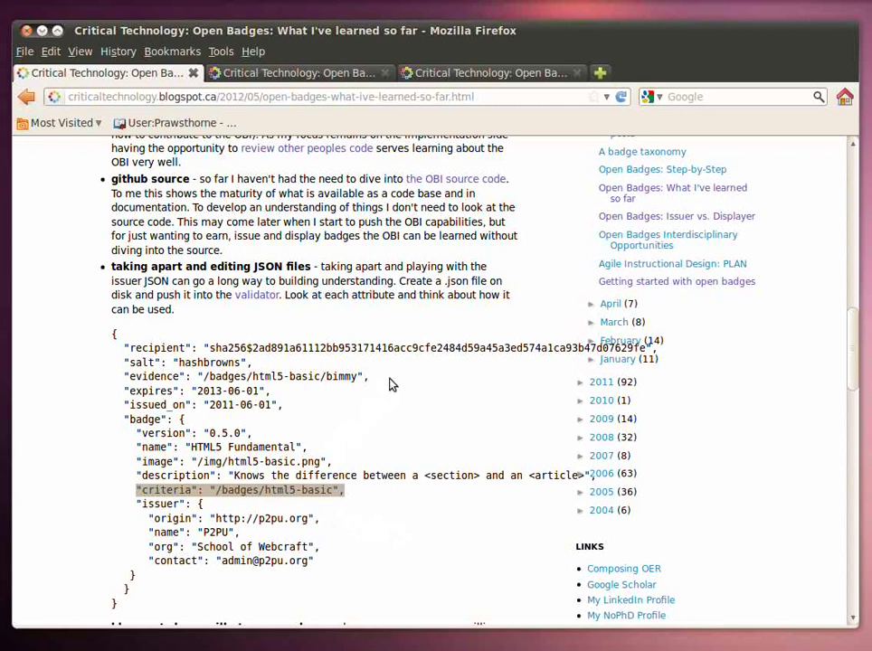
left_click_drag(369, 376, 127, 378)
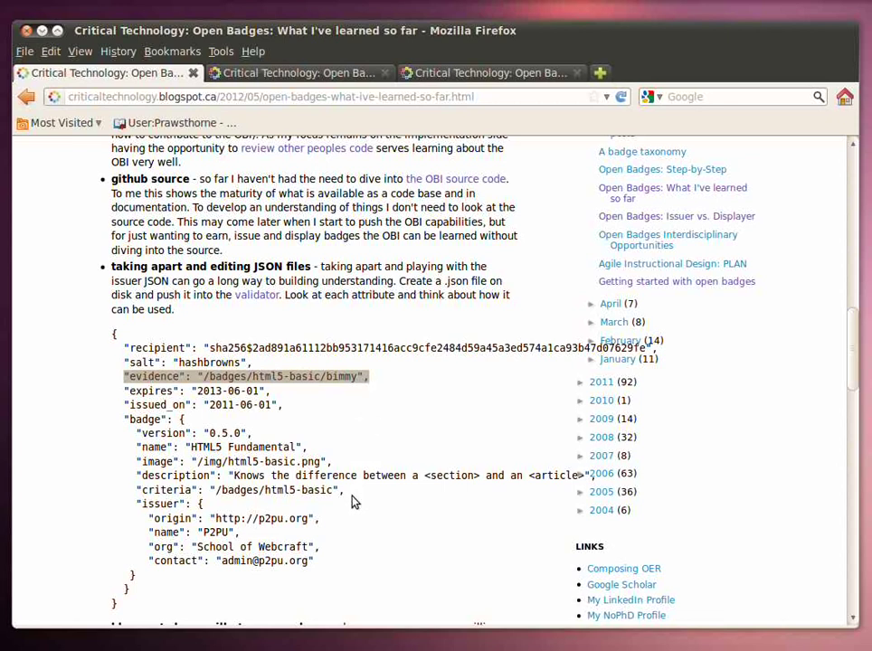
left_click_drag(321, 518, 147, 519)
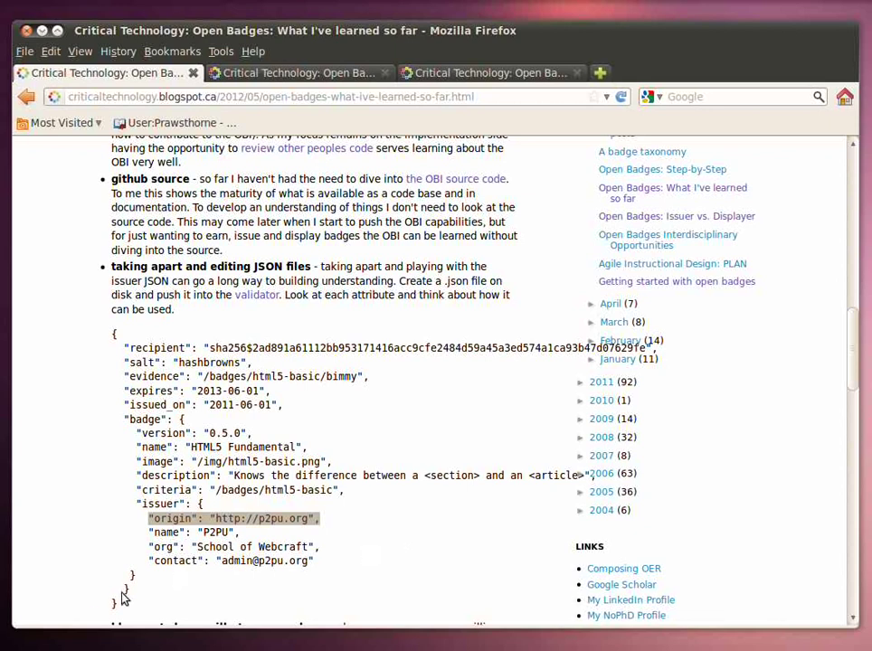
Re-highlight the full JSON, then check the Wikiversity tab and return to Open Badges Evidence
left_click_drag(127, 610, 112, 332)
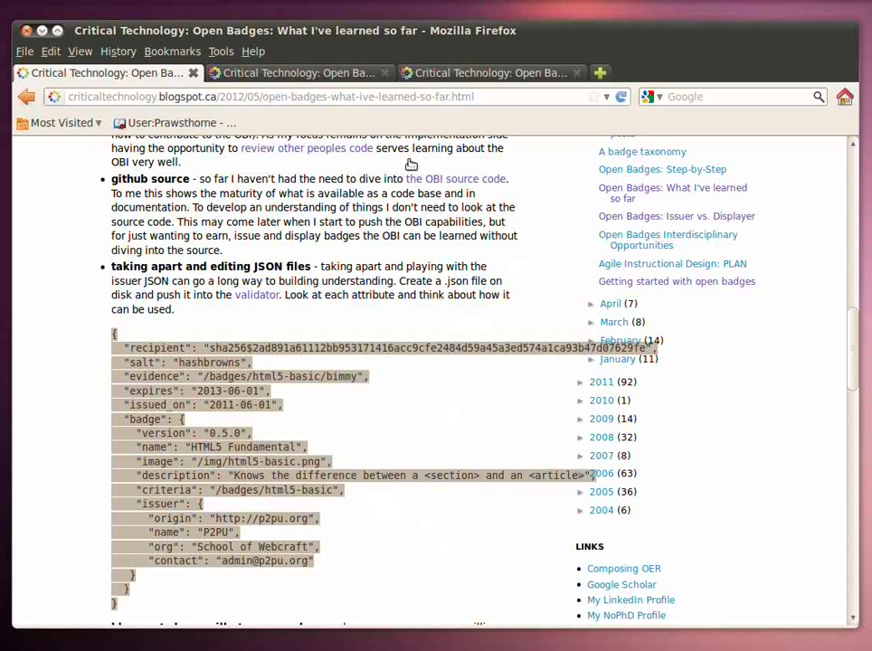
left_click(346, 74)
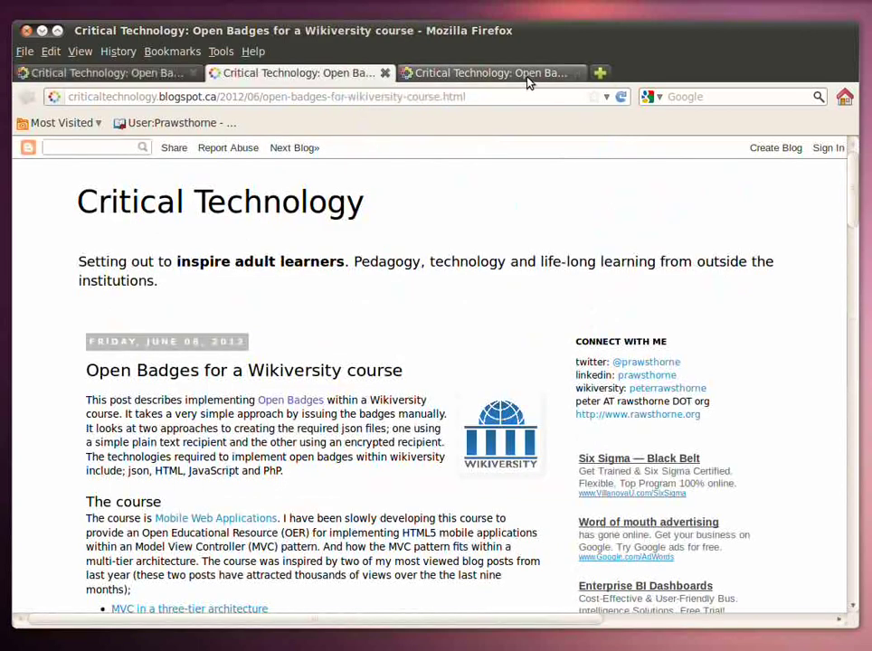
left_click(529, 80)
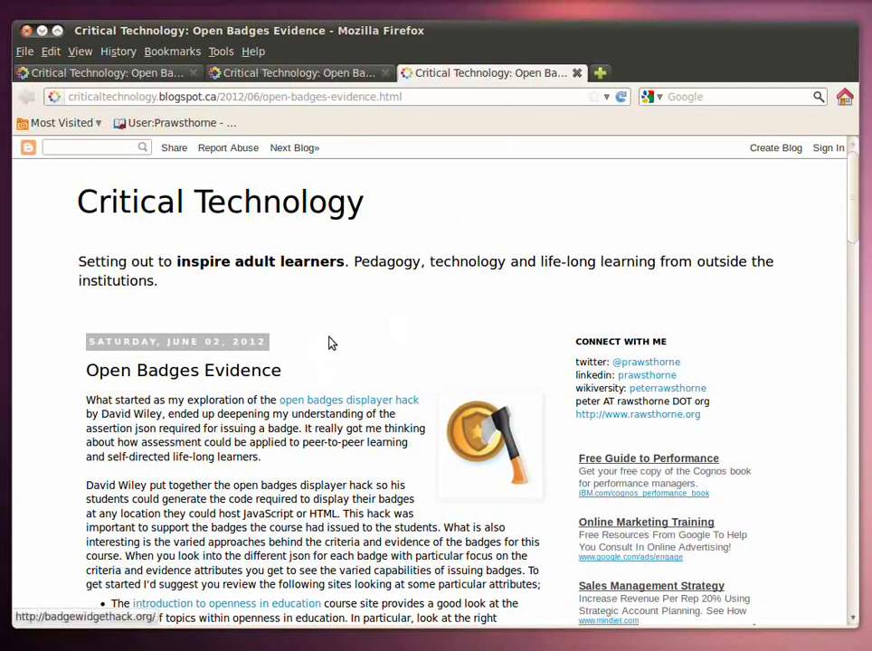
scroll(354, 350, "down", 3)
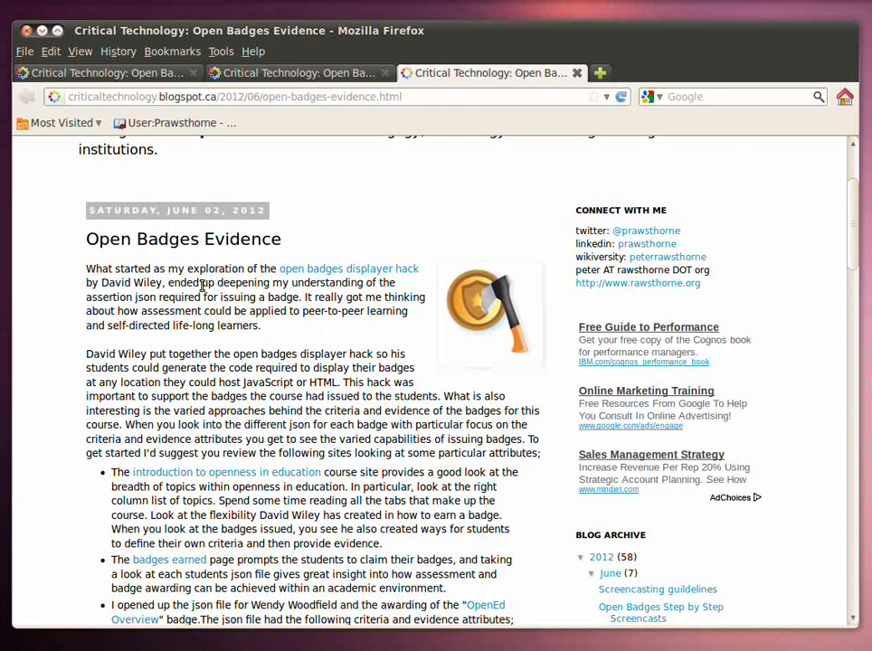
scroll(226, 267, "down", 2)
scroll(204, 294, "down", 2)
scroll(203, 294, "down", 1)
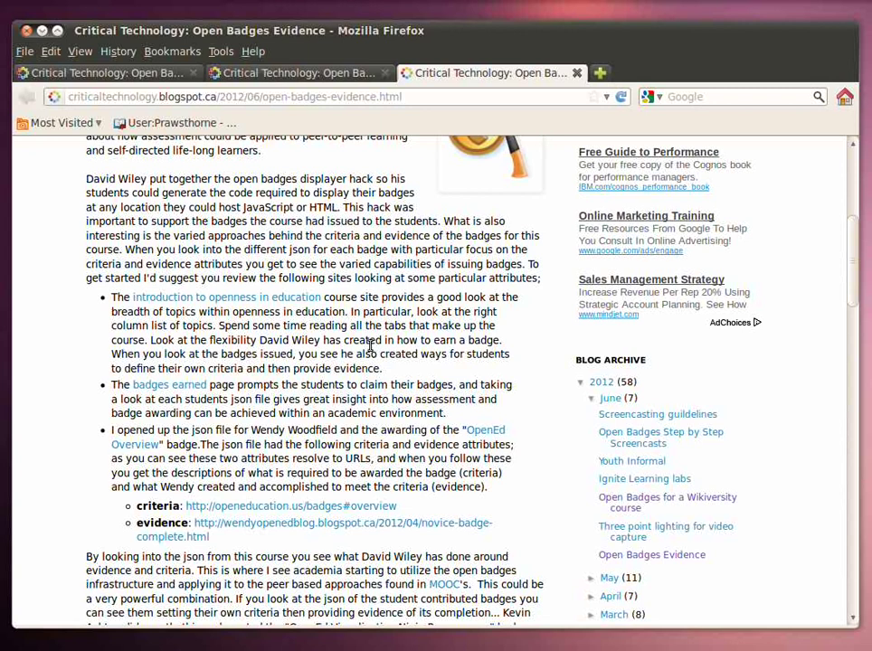
scroll(374, 353, "down", 1)
scroll(370, 349, "down", 3)
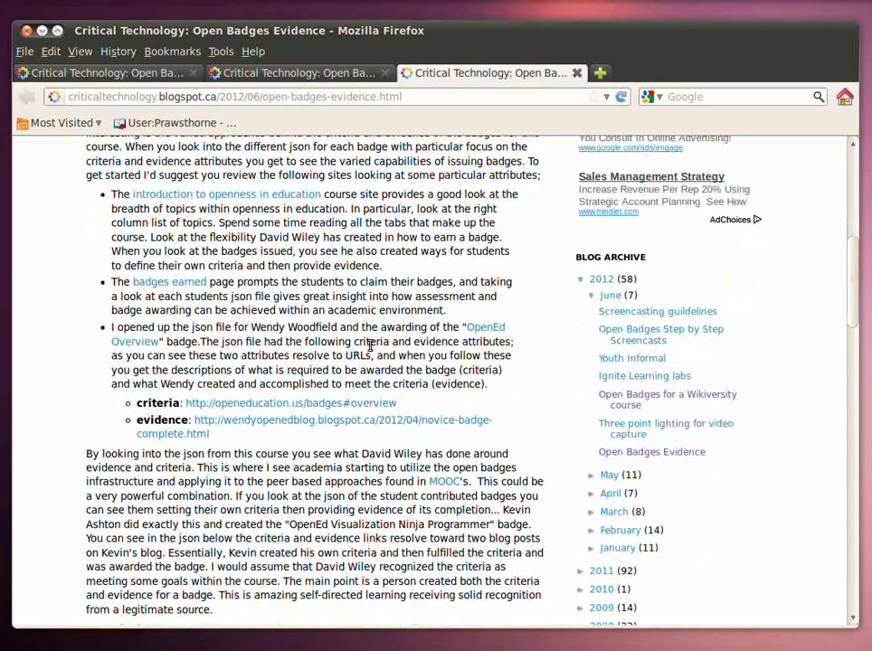
scroll(370, 348, "down", 3)
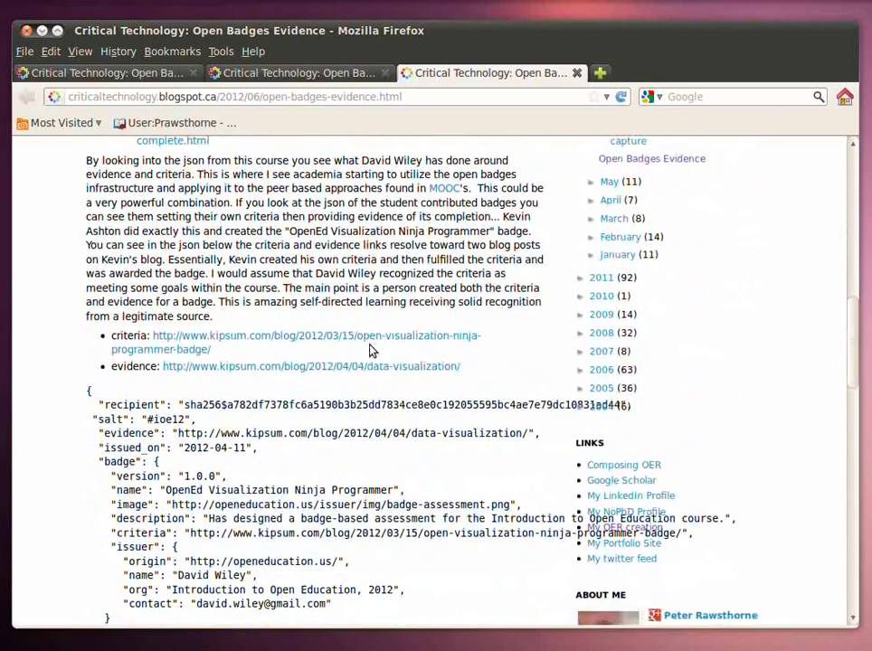
scroll(370, 348, "down", 3)
scroll(370, 346, "down", 3)
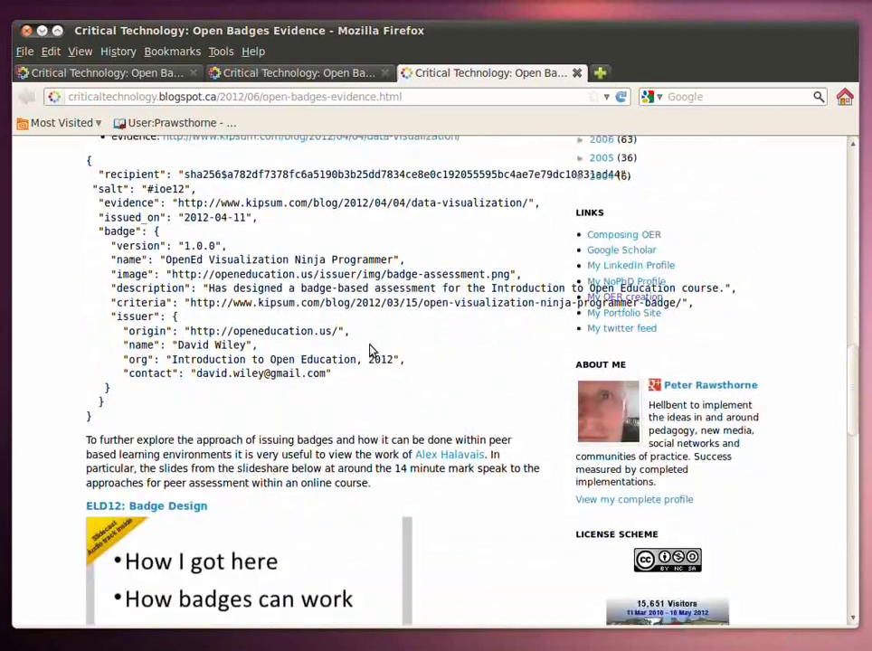
scroll(370, 346, "down", 2)
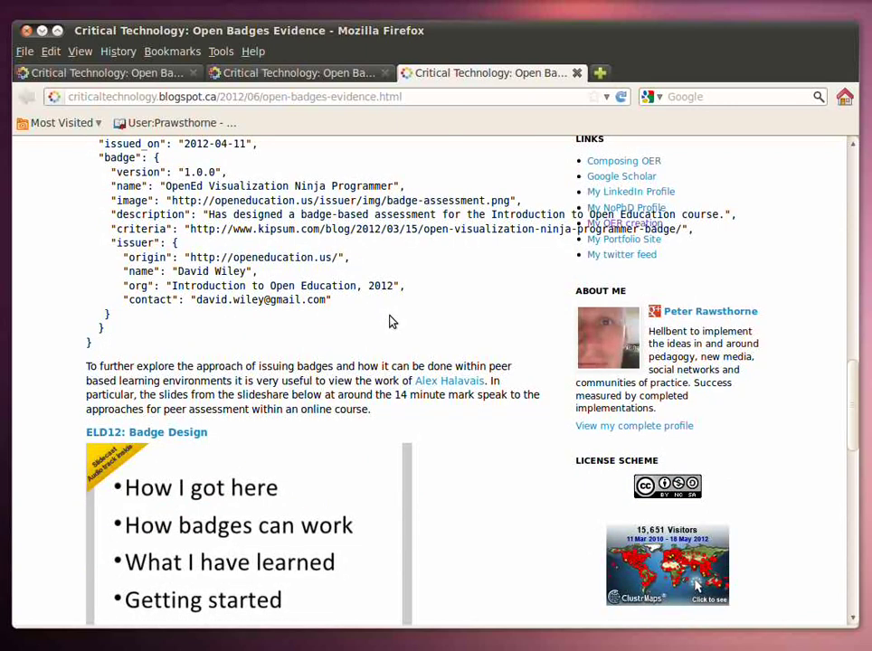
scroll(390, 320, "down", 2)
scroll(391, 320, "down", 2)
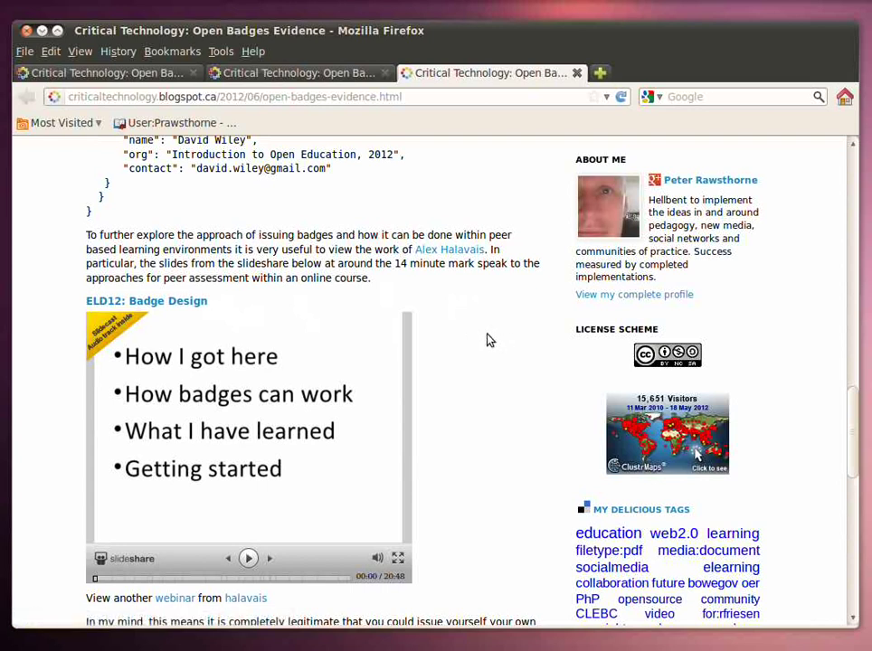
scroll(487, 339, "down", 1)
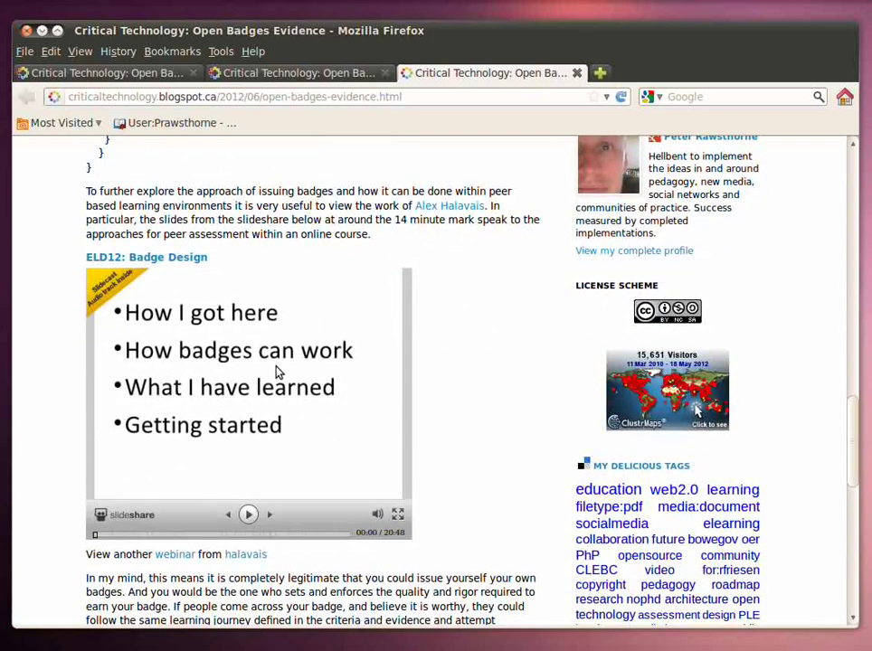
scroll(430, 392, "down", 3)
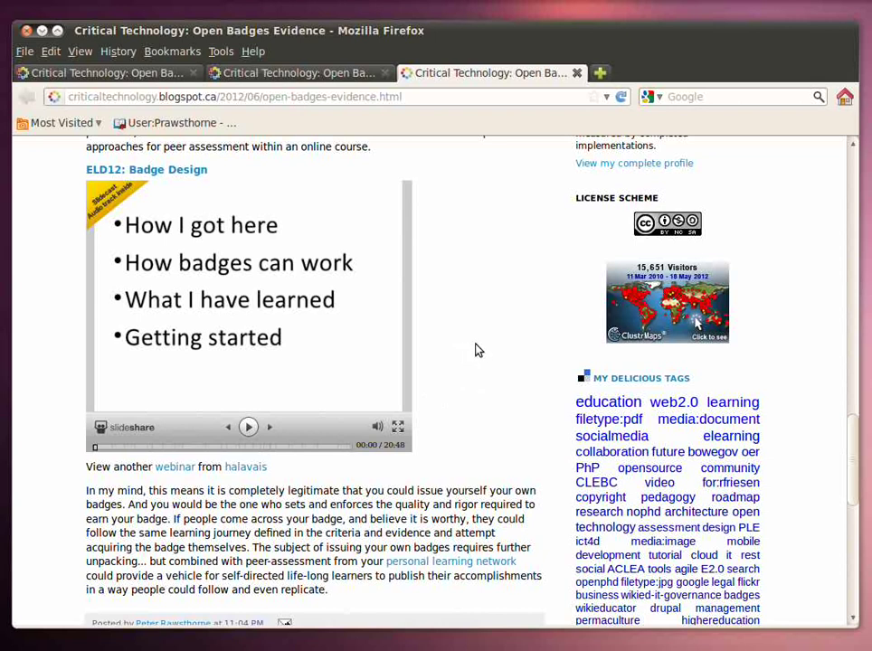
scroll(478, 350, "down", 2)
scroll(478, 350, "up", 2)
scroll(478, 349, "up", 2)
scroll(478, 350, "up", 3)
scroll(478, 350, "up", 3)
scroll(478, 350, "up", 1)
scroll(478, 350, "up", 1)
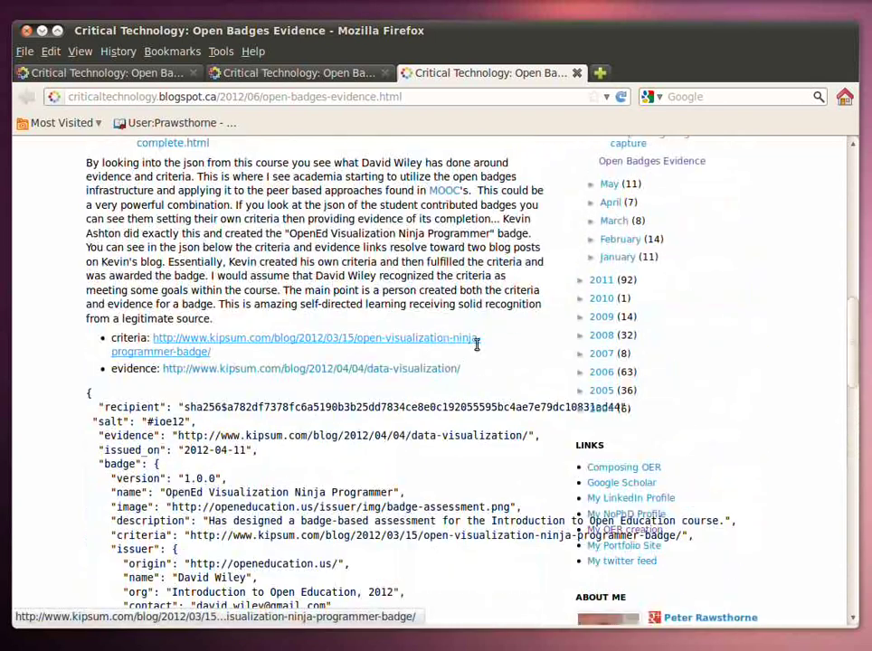
scroll(478, 349, "up", 3)
scroll(478, 349, "up", 3)
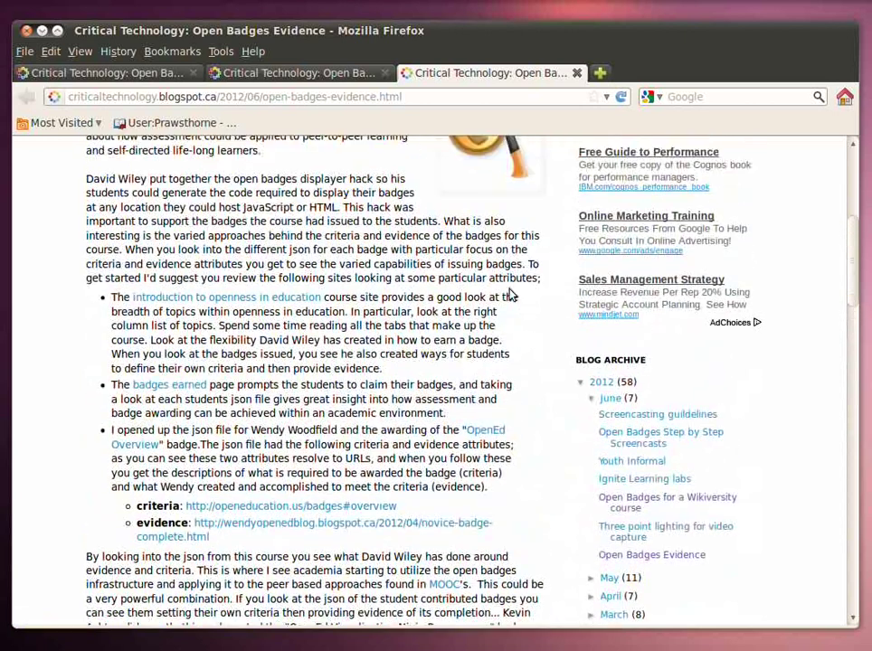
Switch to the second tab, the Open Badges for a Wikiversity course post
left_click(344, 76)
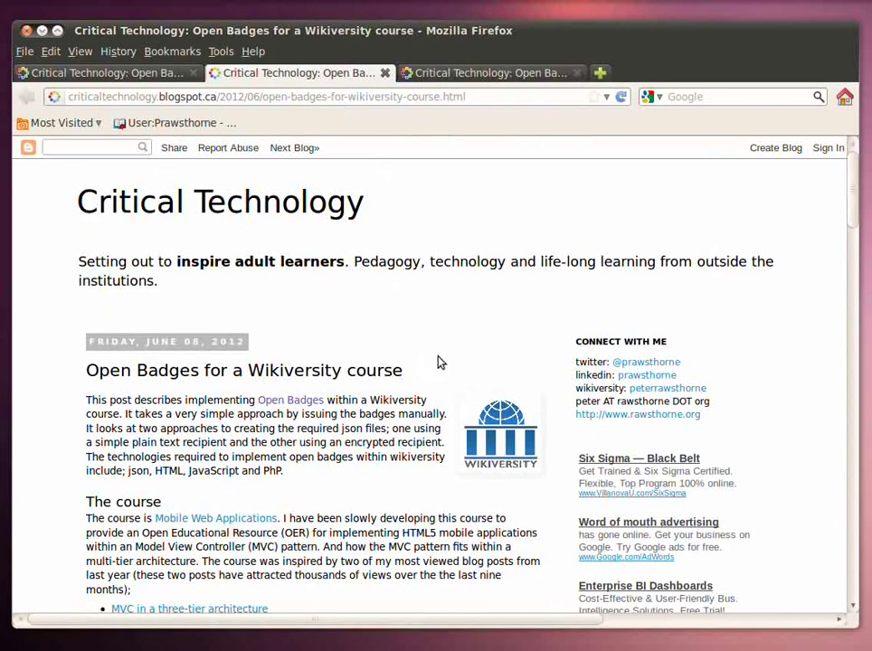
scroll(440, 361, "down", 1)
scroll(440, 361, "down", 2)
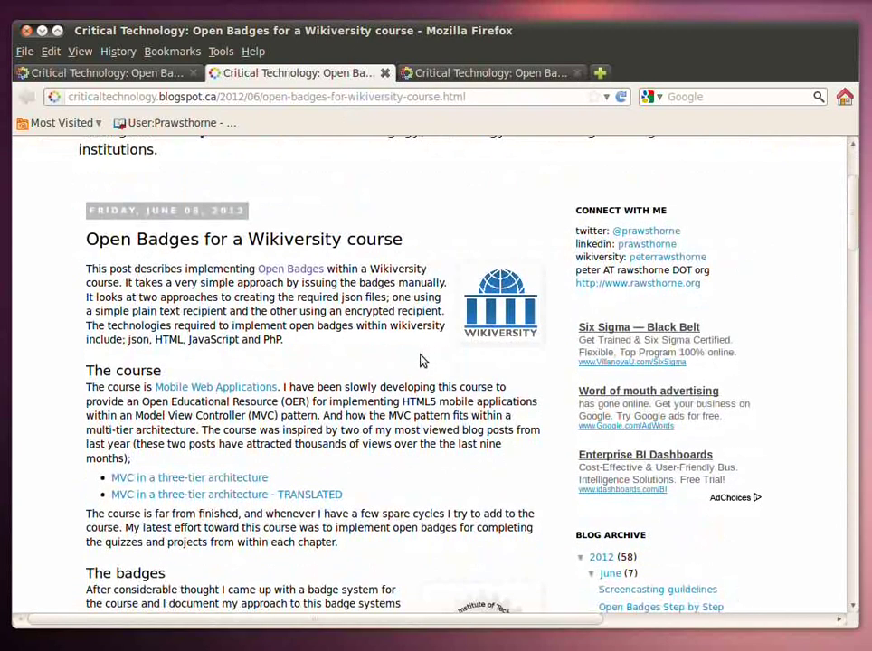
scroll(441, 361, "down", 2)
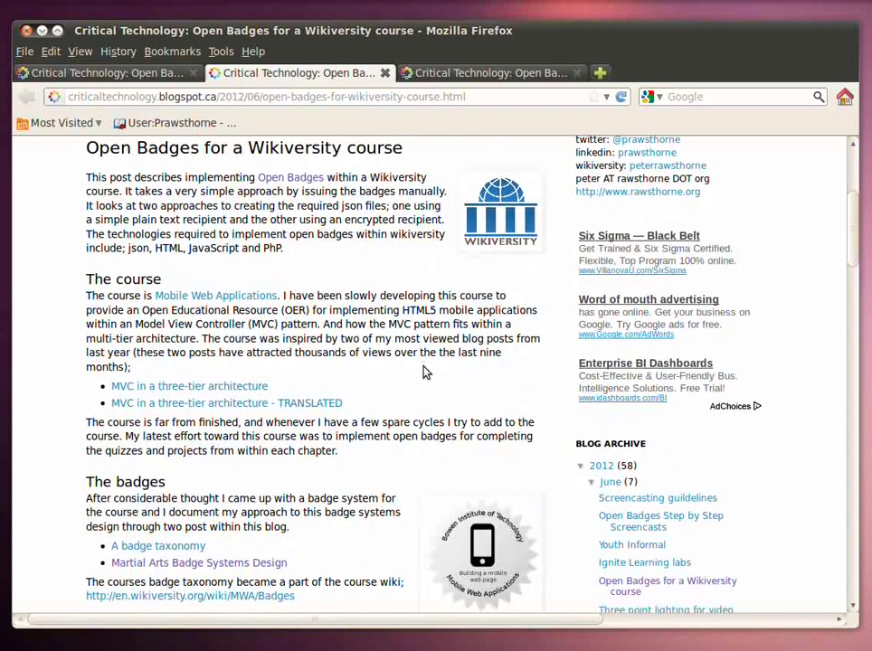
scroll(425, 370, "down", 3)
scroll(425, 371, "down", 2)
scroll(425, 371, "down", 2)
scroll(423, 368, "down", 2)
scroll(423, 368, "down", 3)
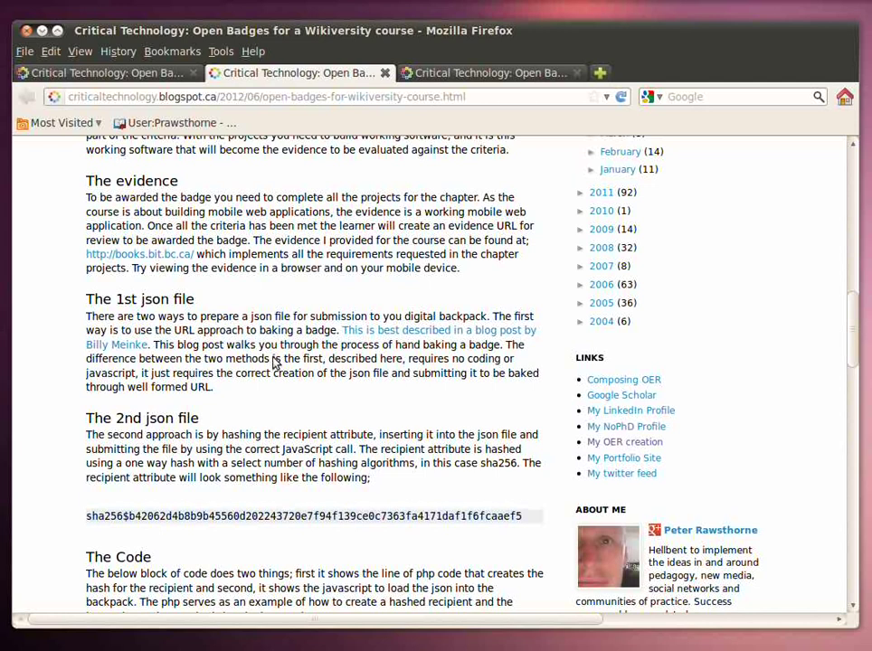
scroll(270, 359, "down", 3)
scroll(275, 362, "down", 3)
scroll(281, 365, "down", 1)
scroll(284, 370, "down", 3)
scroll(285, 375, "down", 3)
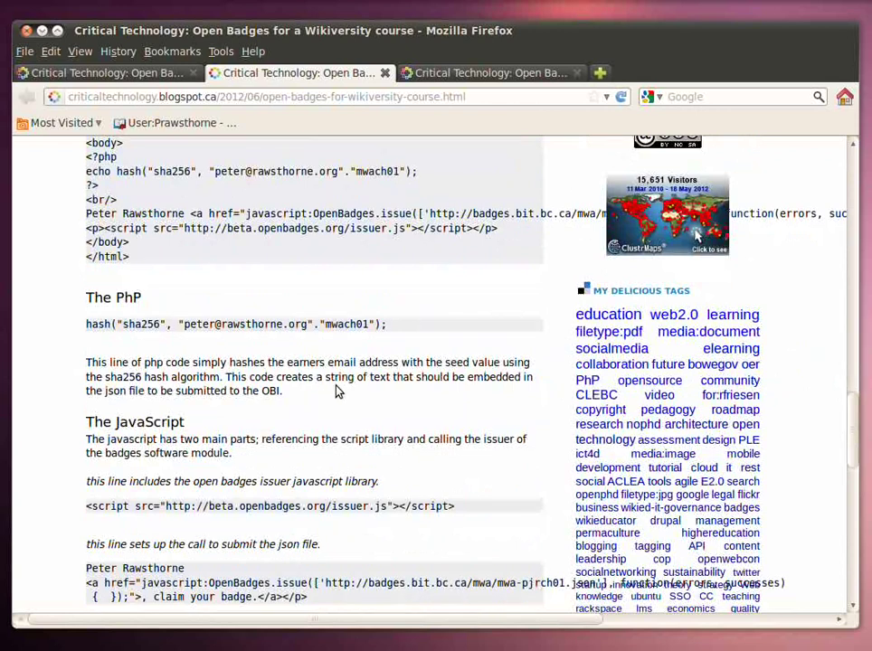
scroll(321, 385, "down", 1)
scroll(330, 387, "down", 3)
scroll(336, 389, "down", 3)
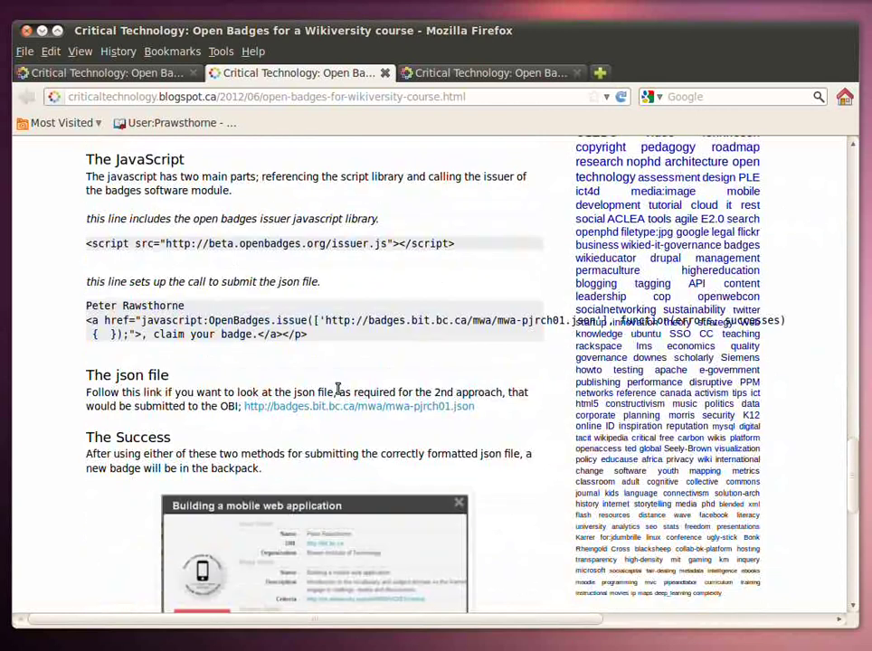